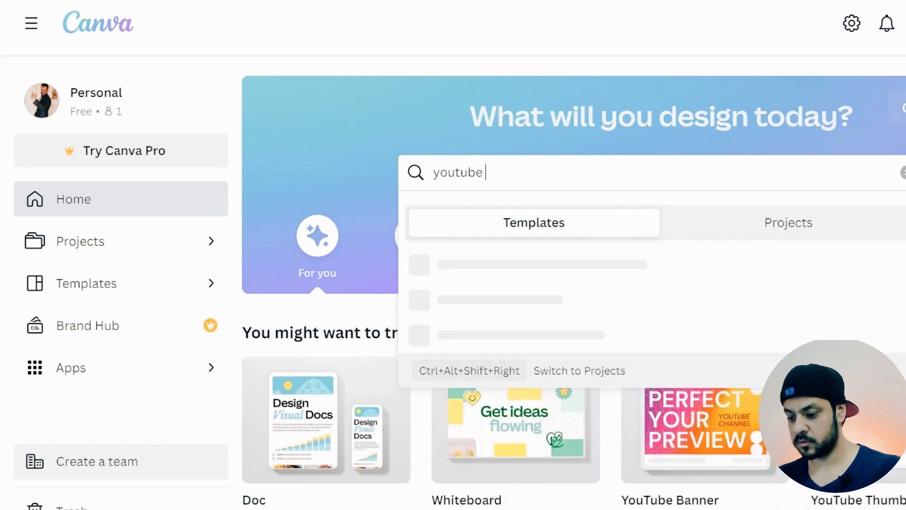
Search the templates for youtube channel art
text(channel ar)
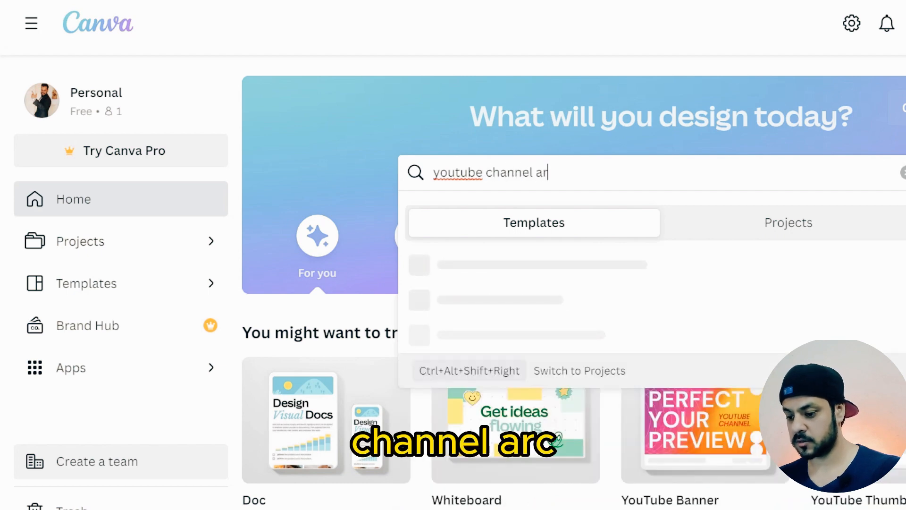
text(t)
key(Return)
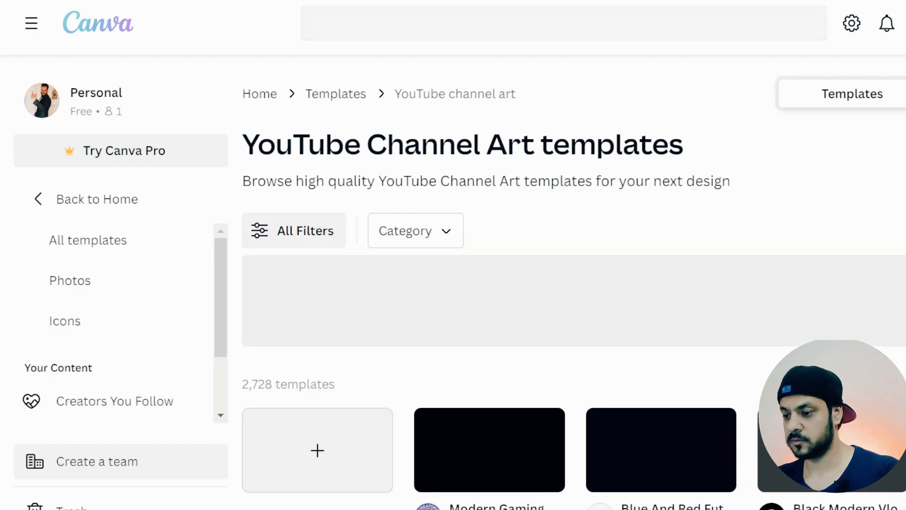
Browse the YouTube channel art template results
scroll(574, 284, down, 1)
scroll(574, 283, down, 6)
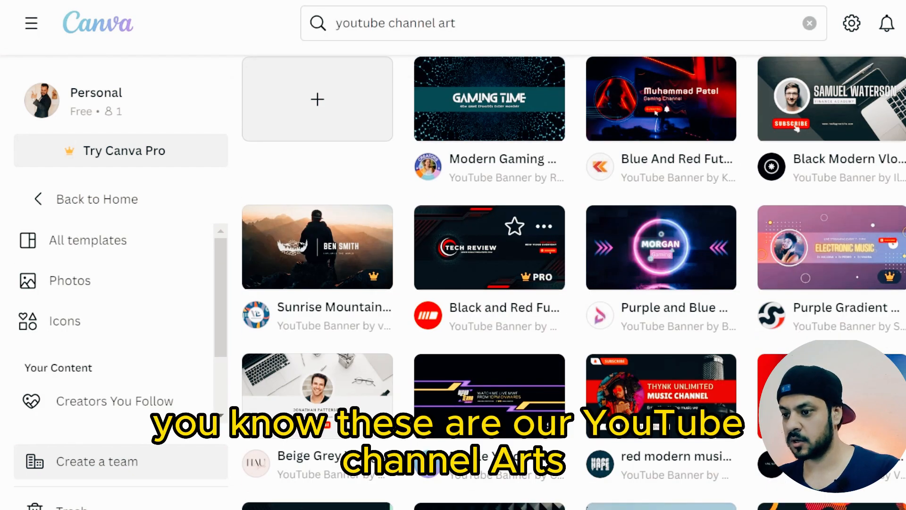
scroll(573, 283, down, 4)
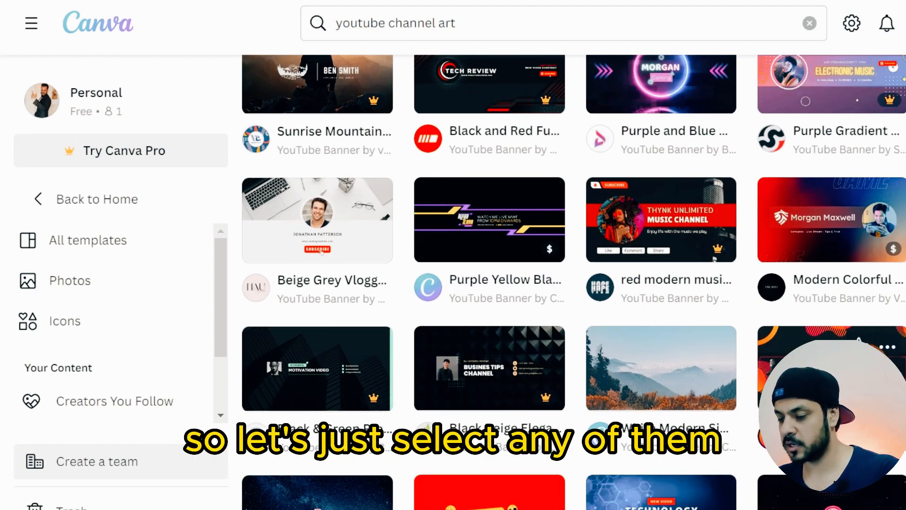
scroll(661, 250, up, 4)
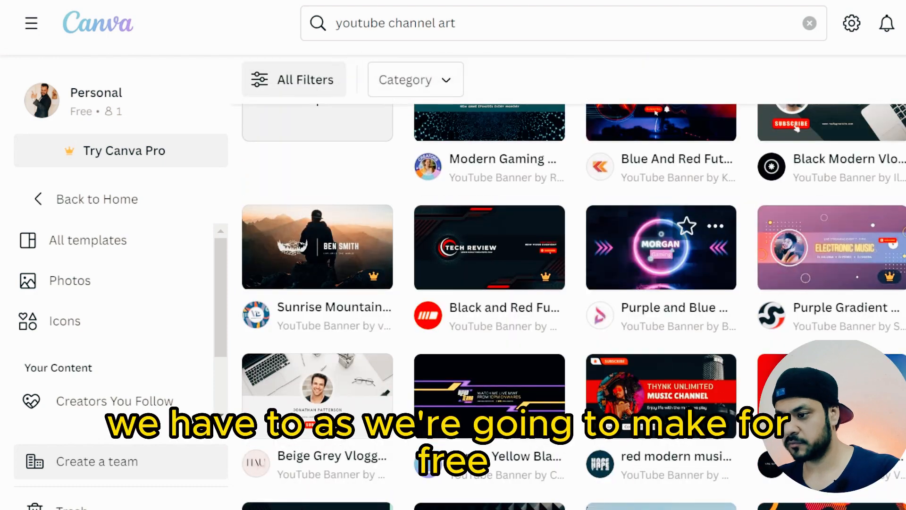
scroll(660, 251, up, 4)
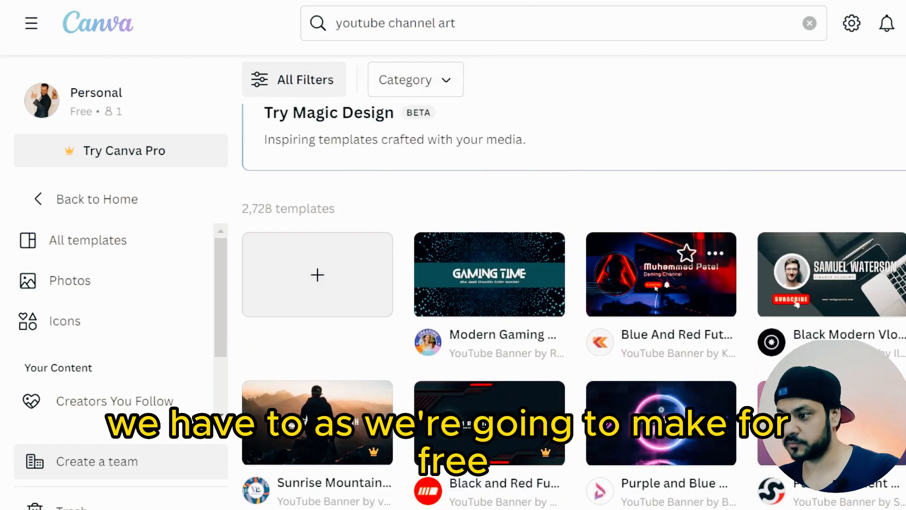
scroll(118, 330, down, 2)
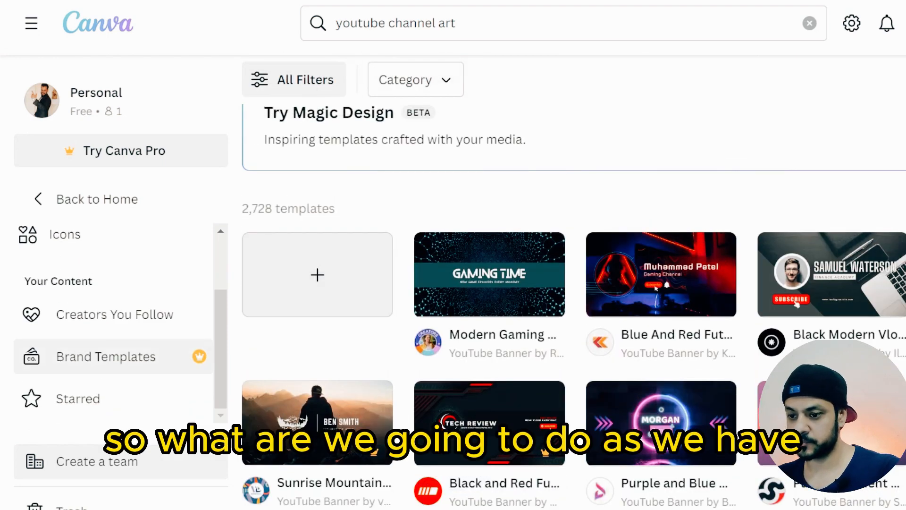
scroll(660, 250, up, 4)
scroll(117, 321, up, 2)
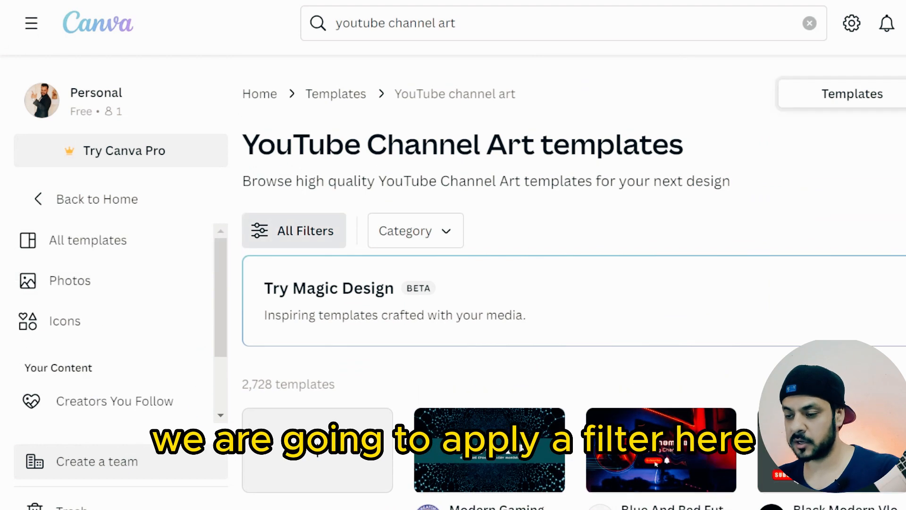
Filter the template results to show only Free templates
click(293, 230)
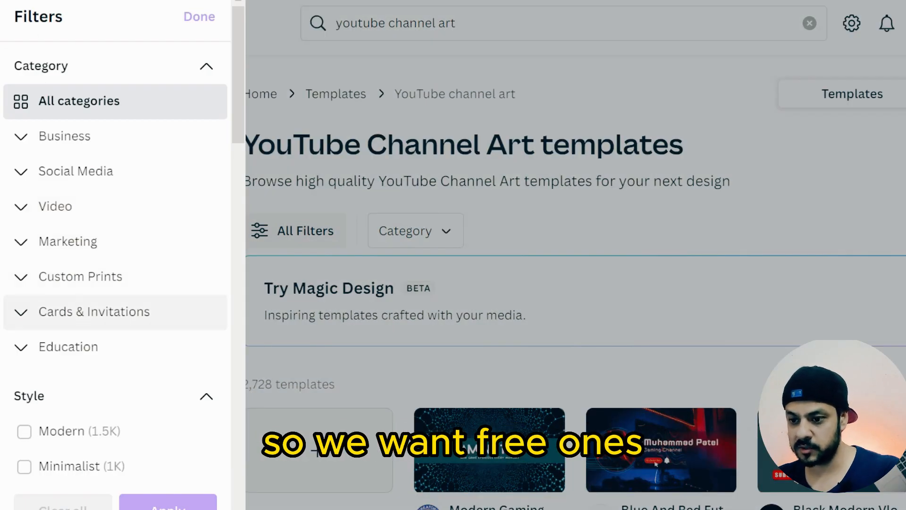
scroll(95, 312, down, 5)
scroll(28, 349, down, 10)
scroll(28, 349, up, 13)
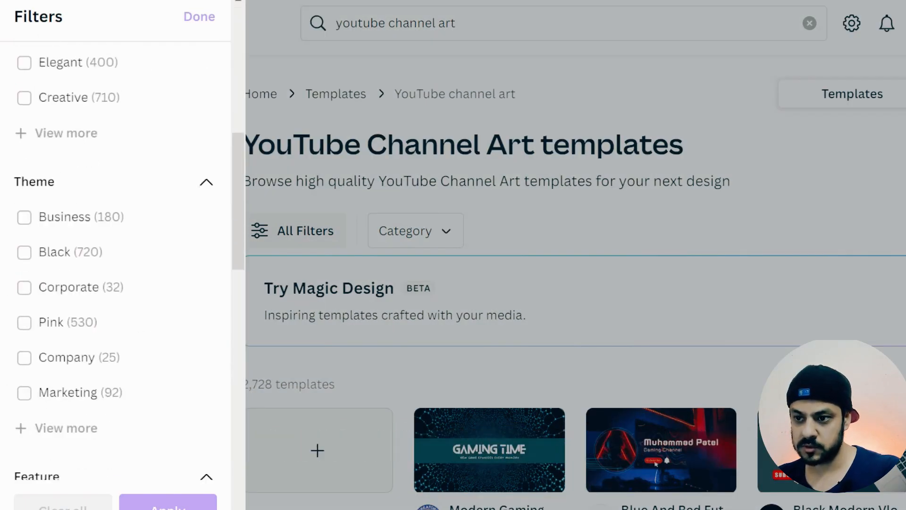
scroll(116, 260, up, 2)
scroll(116, 259, down, 12)
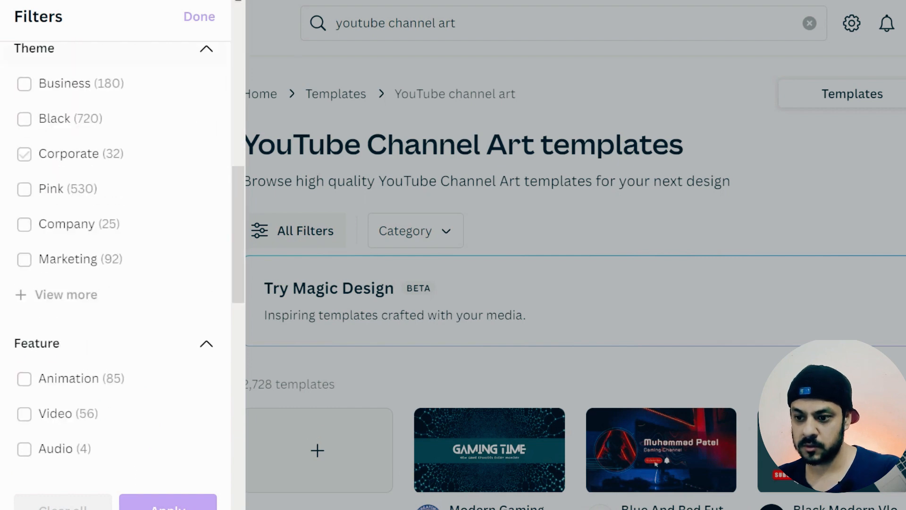
scroll(116, 292, down, 5)
click(116, 228)
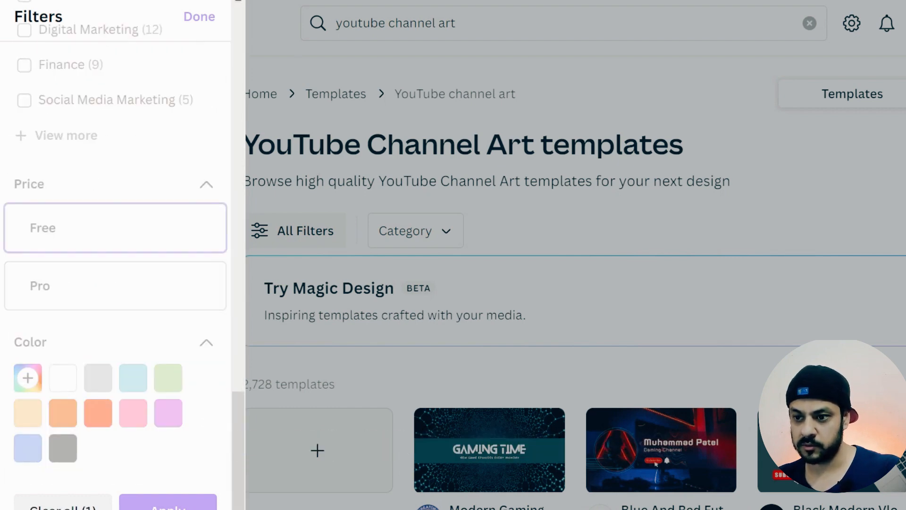
click(167, 503)
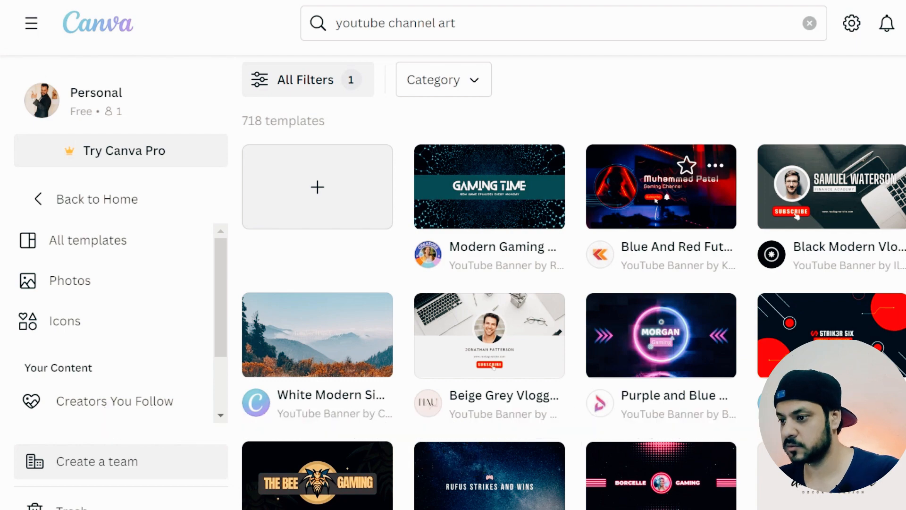
Open the Modern Gaming Cover YouTube Channel Art template and start customizing it
click(489, 187)
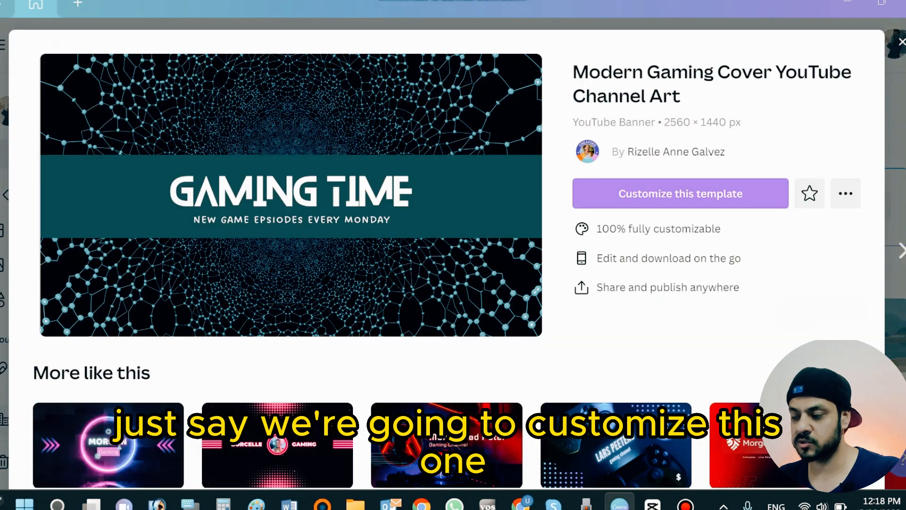
click(680, 194)
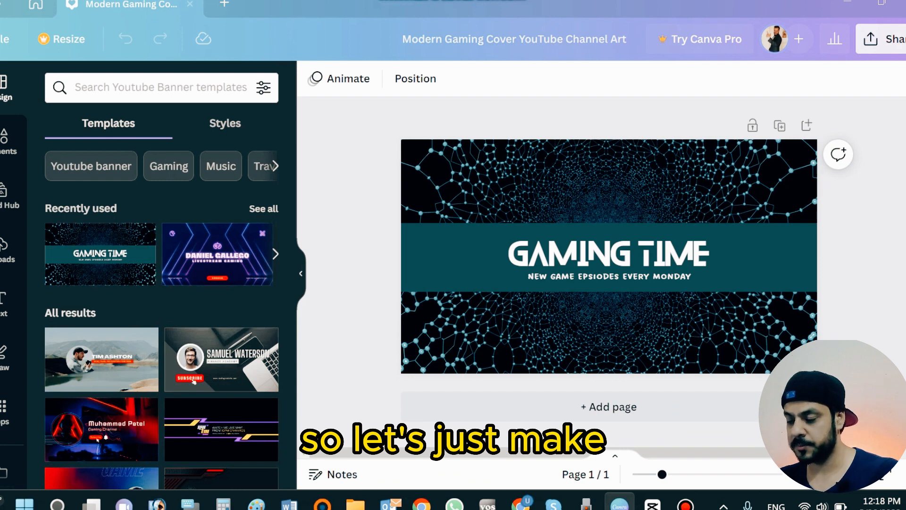
Replace the banner headline with VLOGGING TIME
click(609, 277)
click(609, 253)
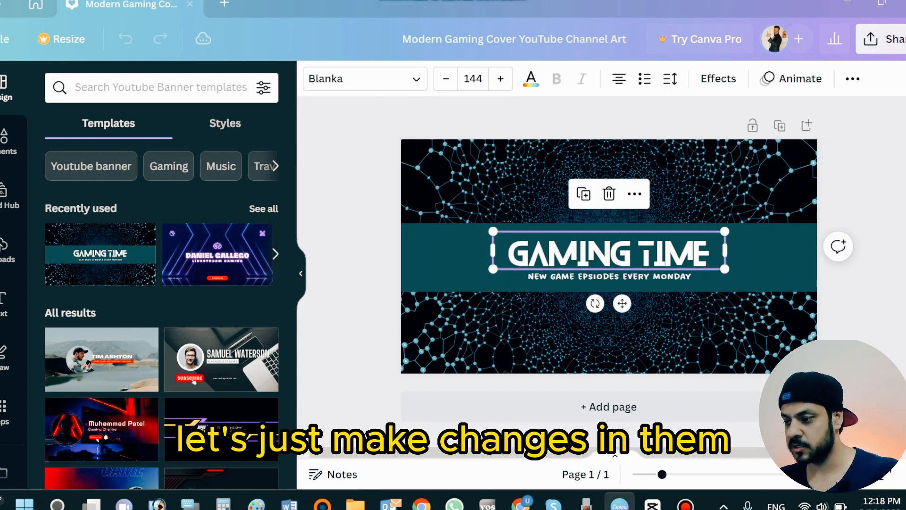
double_click(608, 254)
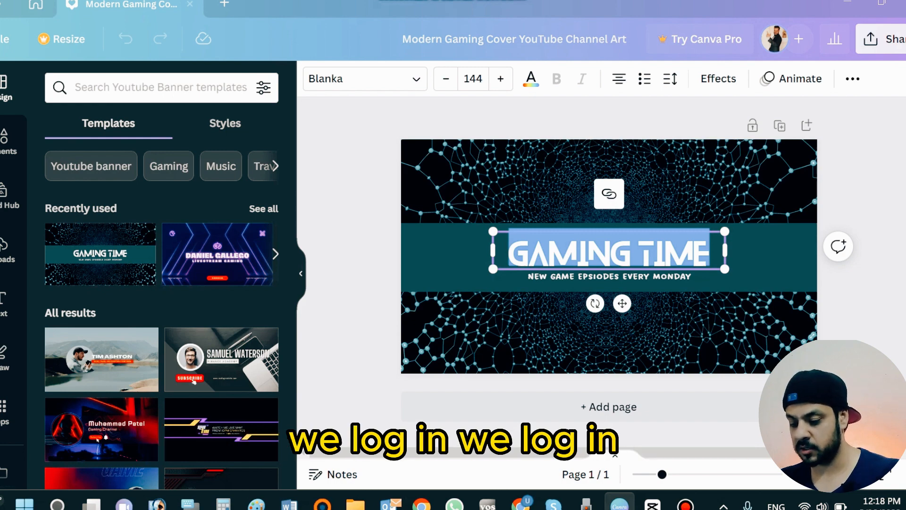
text(VLOGGIN)
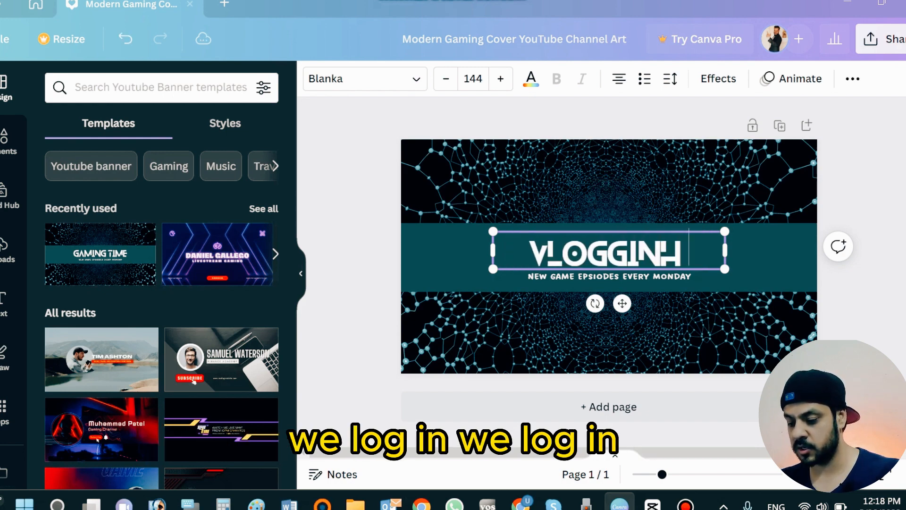
text(G TIME)
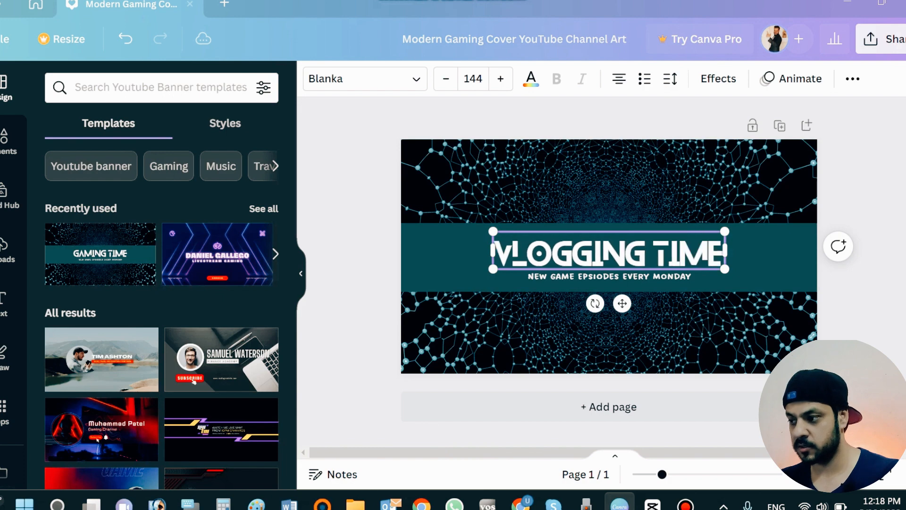
Replace the subtitle under the headline with subscribe to my channel
click(609, 277)
double_click(610, 276)
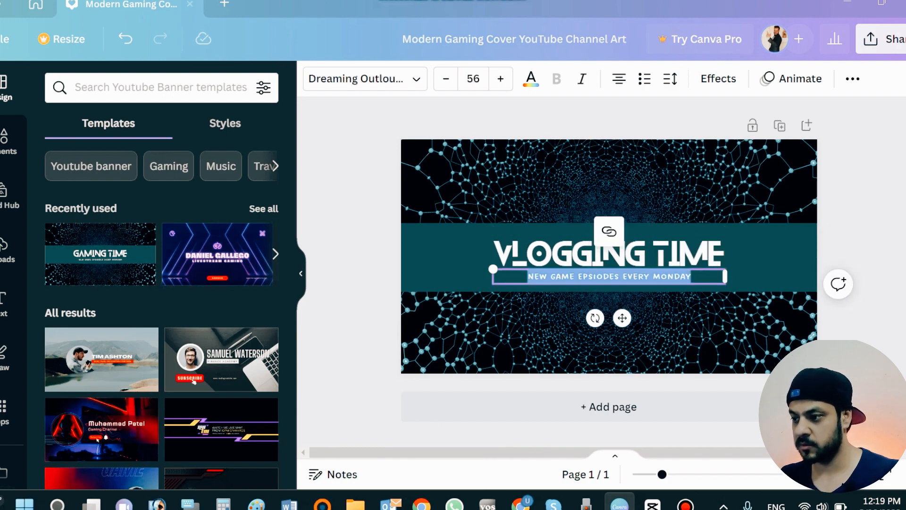
text(s)
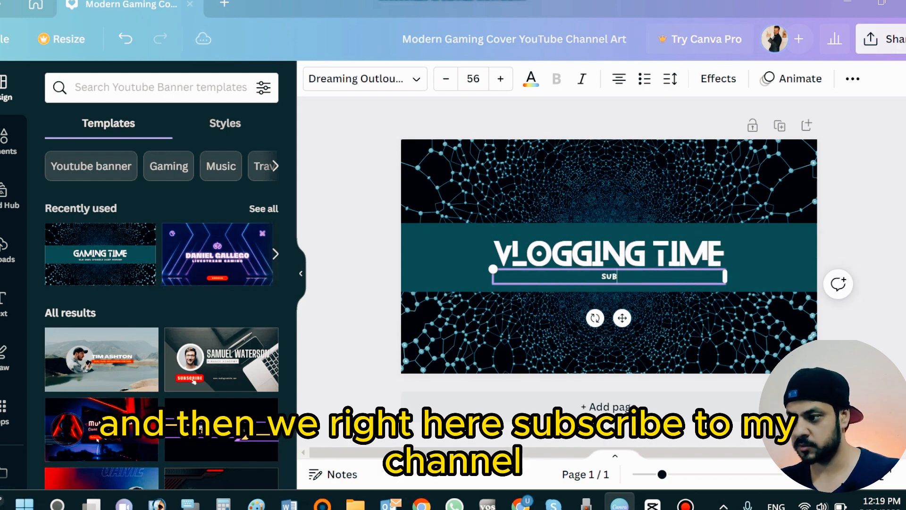
text(ubscribe to my channel)
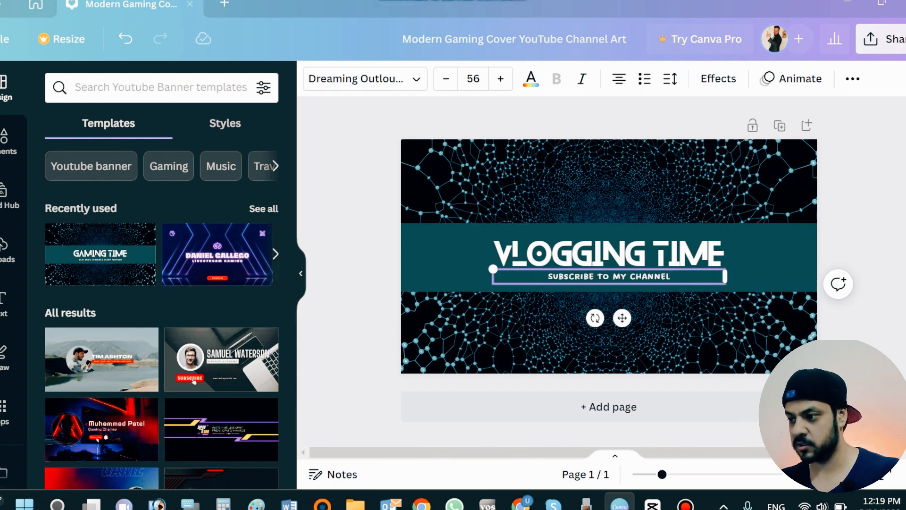
click(857, 222)
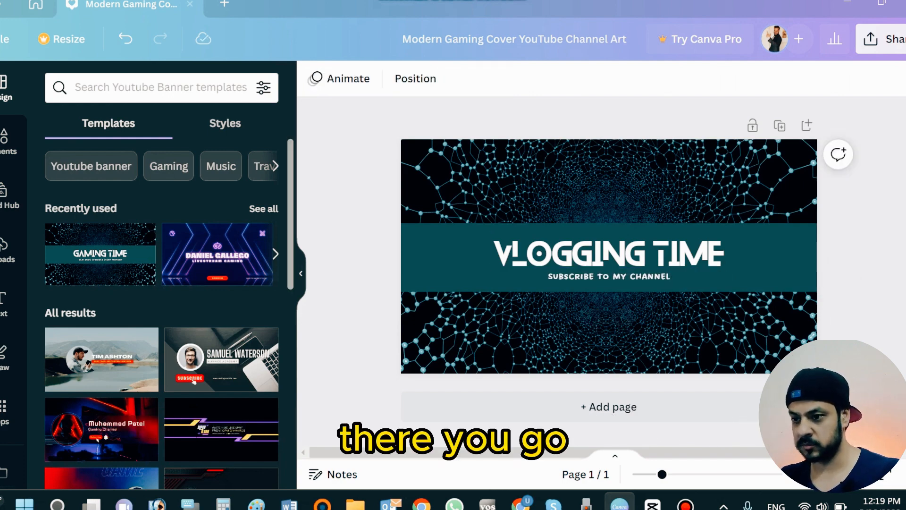
Add the uploaded photo of the man pointing, scaled down and placed at the right end of the headline
click(5, 249)
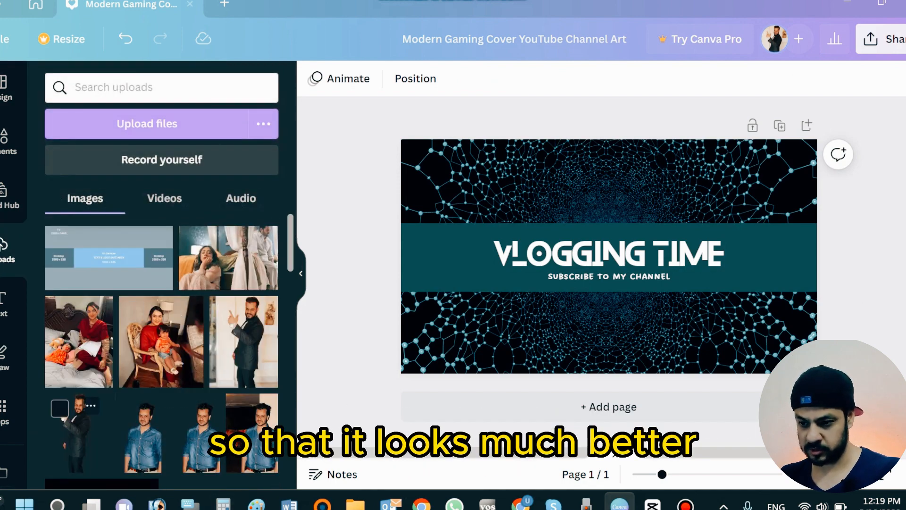
scroll(76, 415, down, 10)
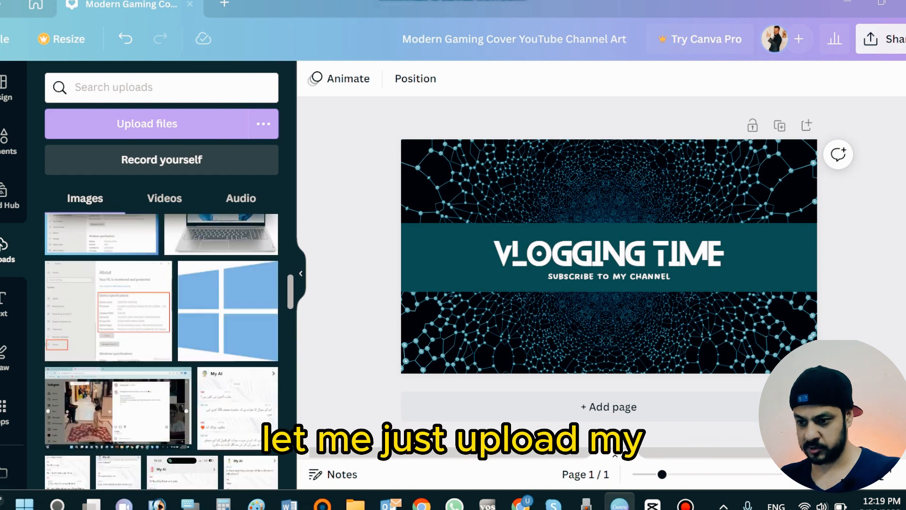
scroll(75, 415, up, 10)
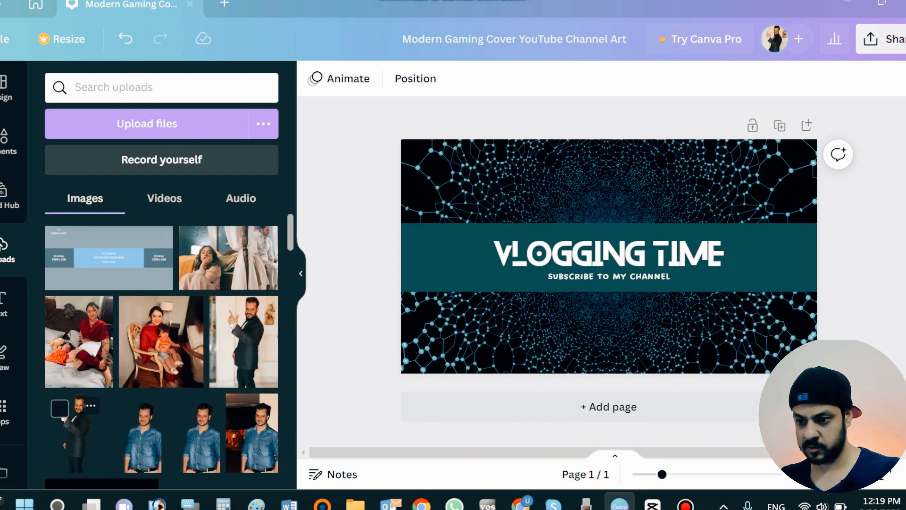
click(75, 432)
drag(610, 255, 744, 233)
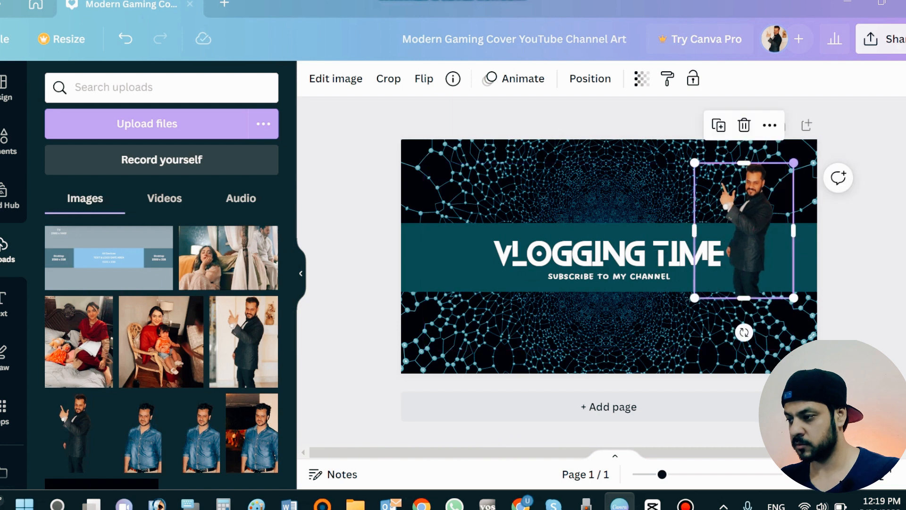
drag(793, 166, 754, 217)
drag(729, 258, 751, 250)
drag(777, 210, 767, 222)
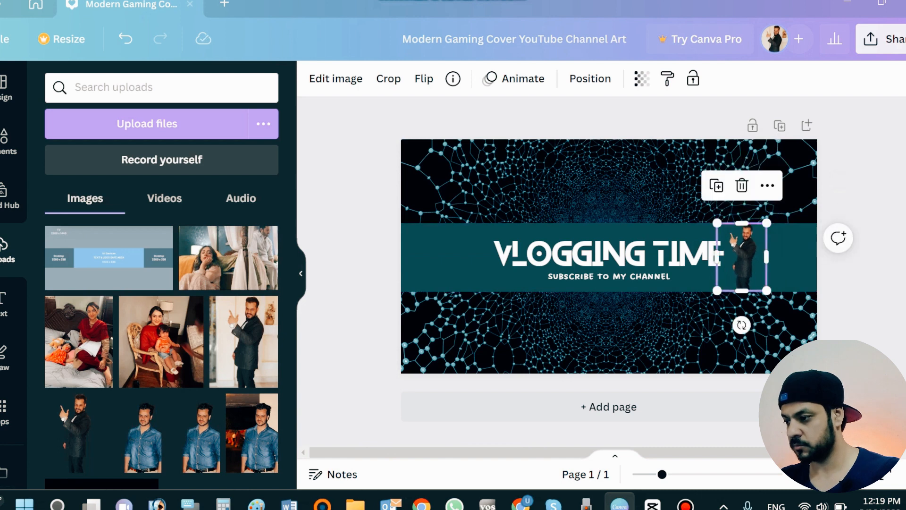
drag(742, 257, 740, 257)
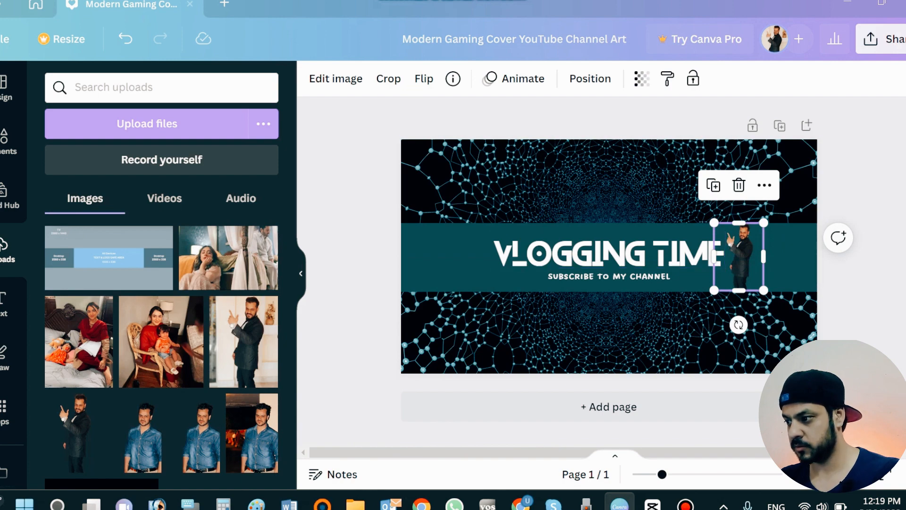
click(874, 175)
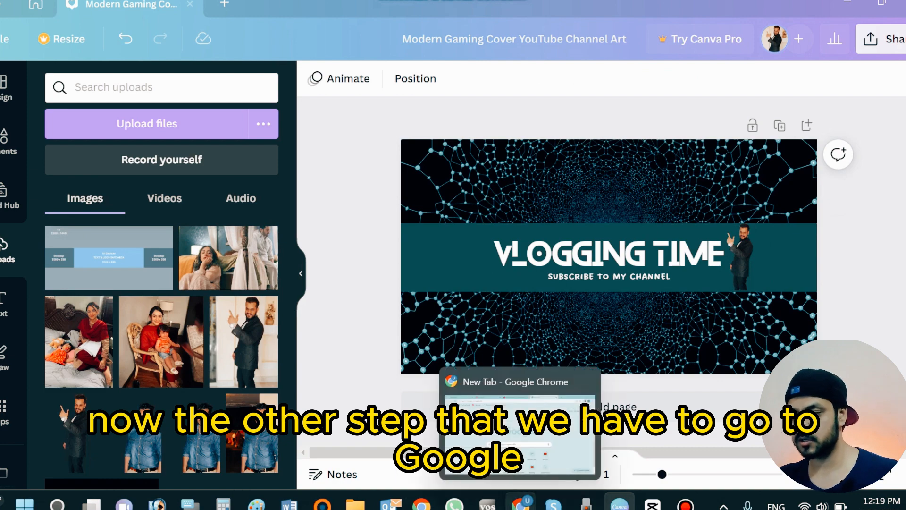
Switch to Chrome and search Google for youtube channel banner
click(521, 504)
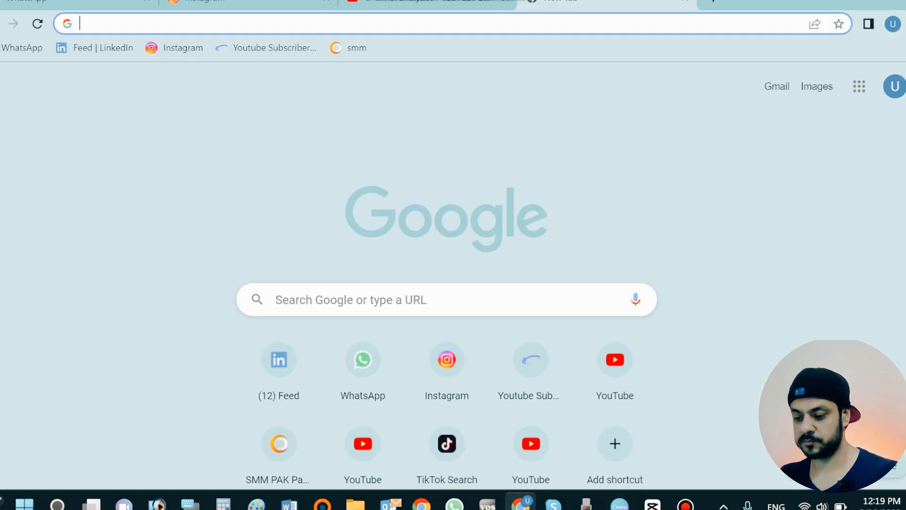
text(y)
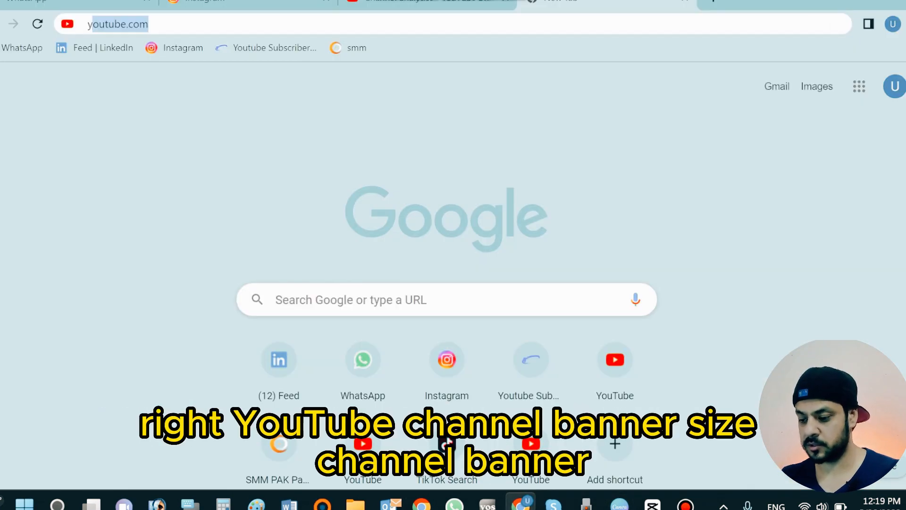
text(outbe channel)
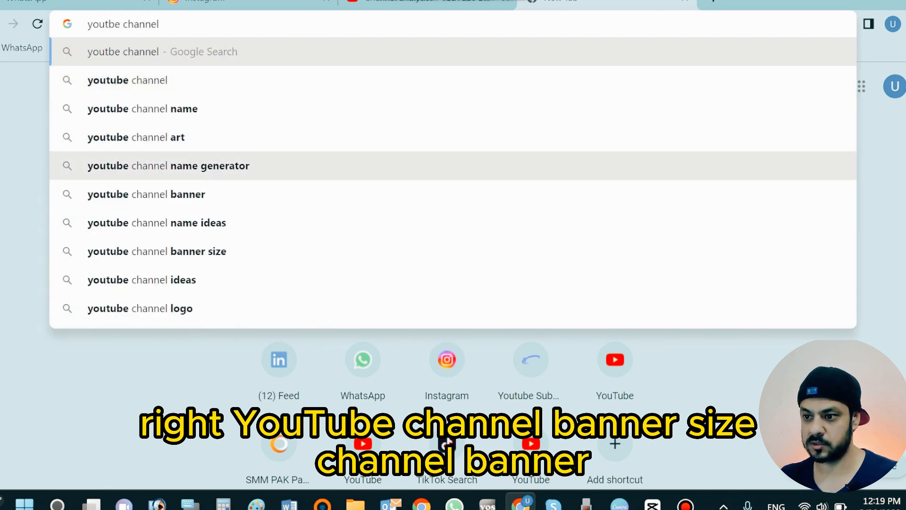
text(bann)
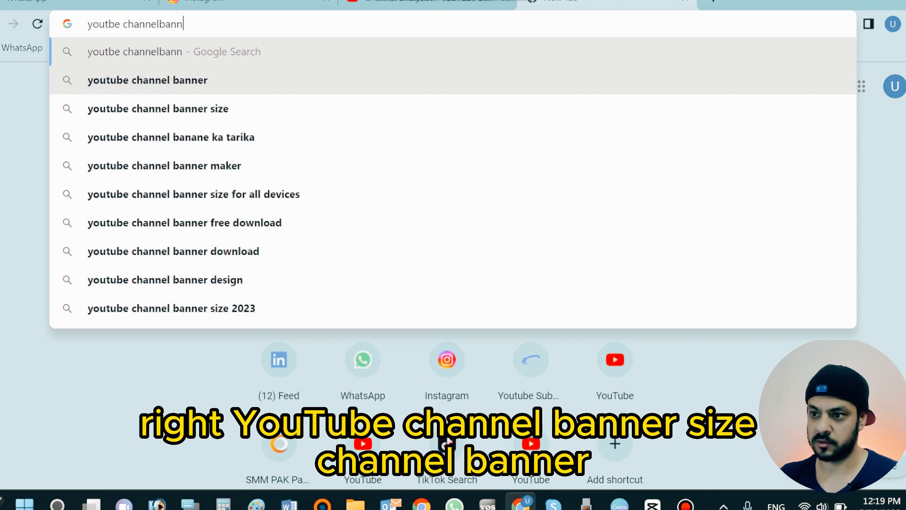
key(Down)
key(Return)
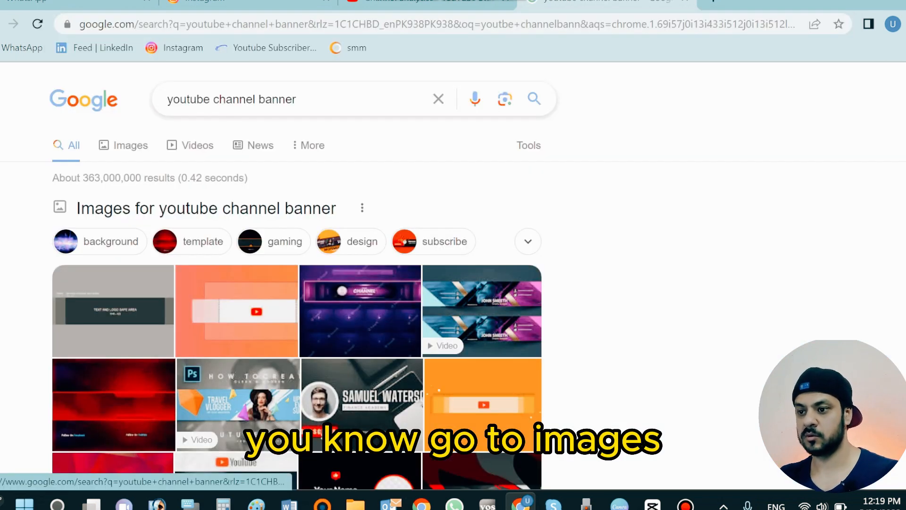
Save the WeVideo YouTube banner size guide image from Google Images results to the Desktop
click(130, 146)
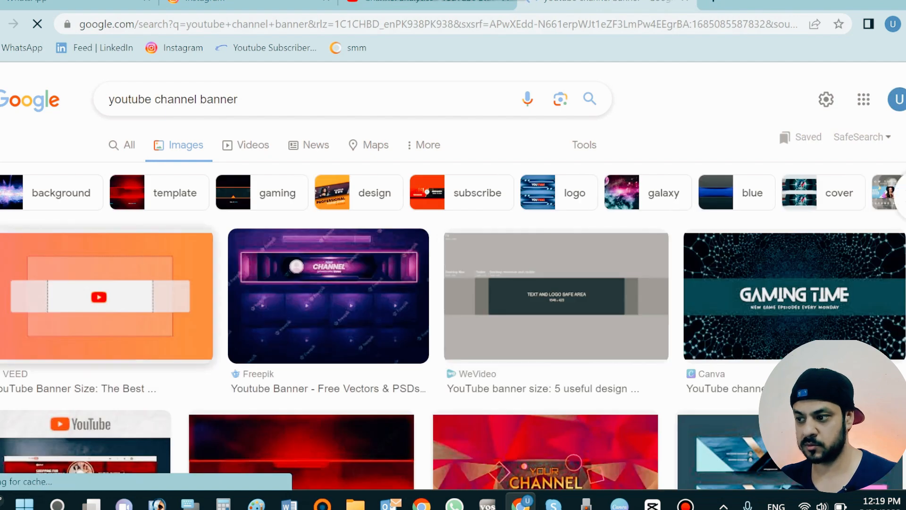
click(556, 296)
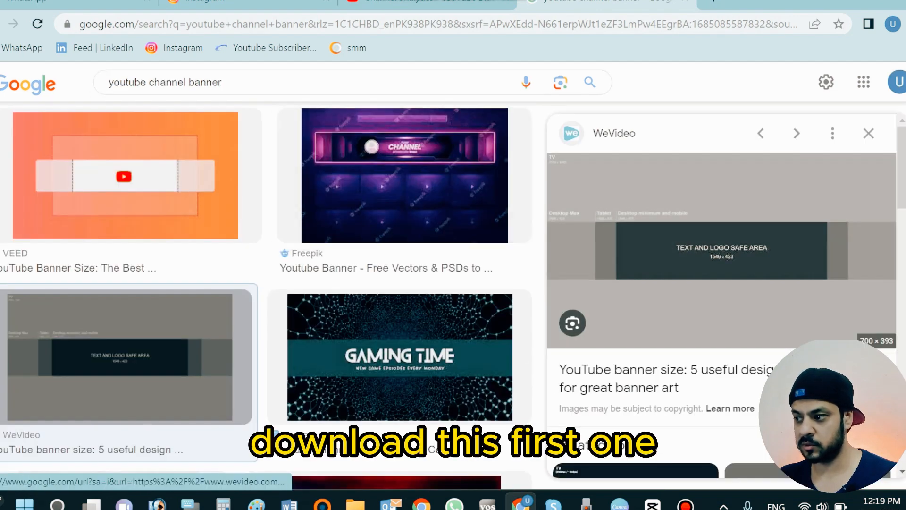
right_click(656, 205)
click(716, 385)
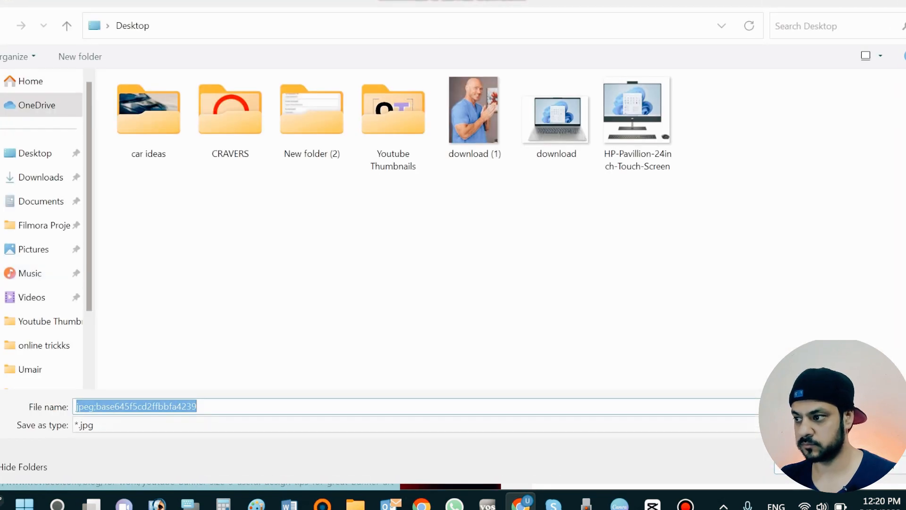
key(Return)
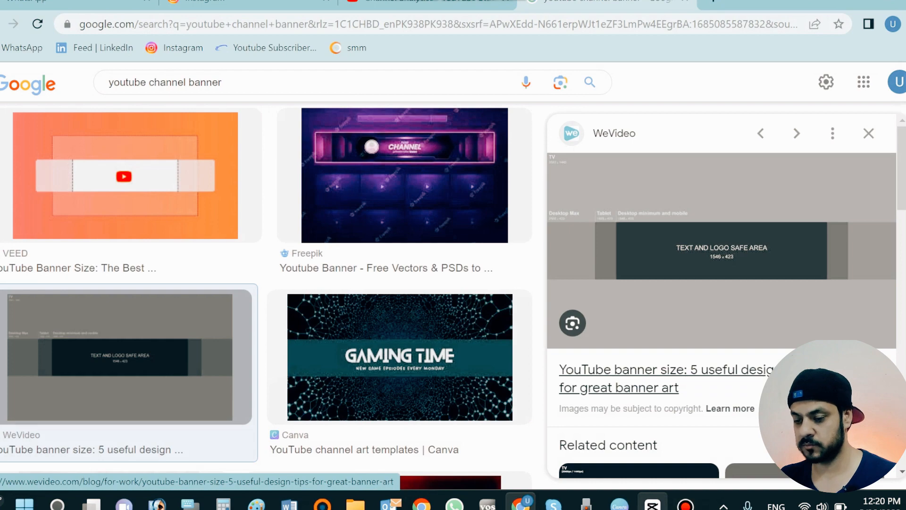
Switch back to Canva and upload the saved banner size guide image from the Desktop
mouse_move(652, 503)
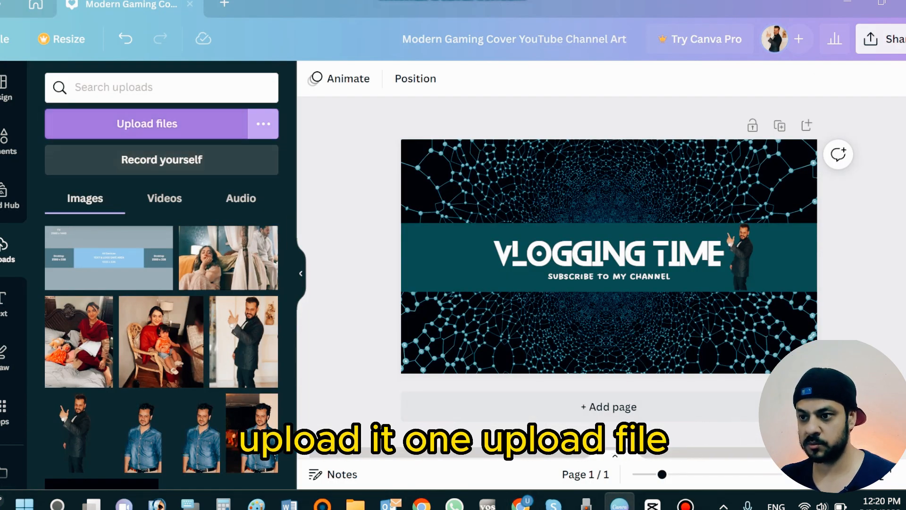
click(147, 124)
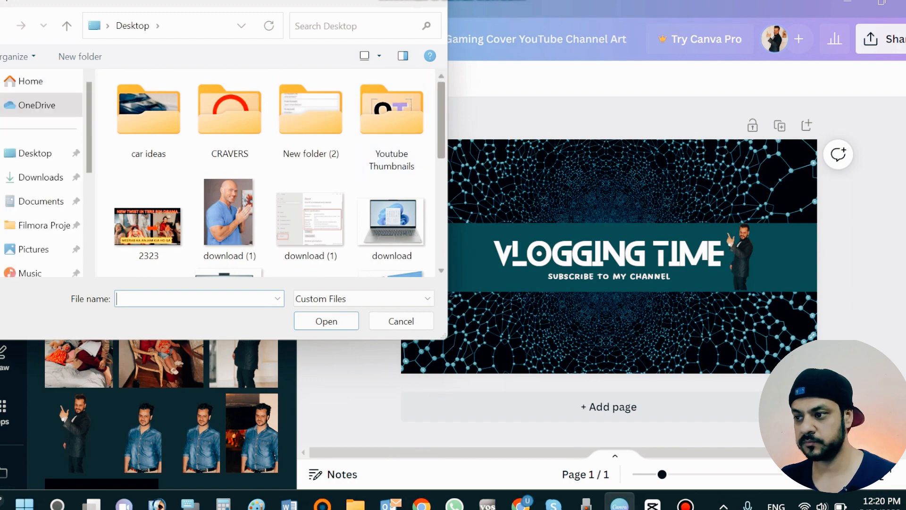
drag(441, 117, 441, 213)
scroll(264, 172, down, 1)
click(146, 156)
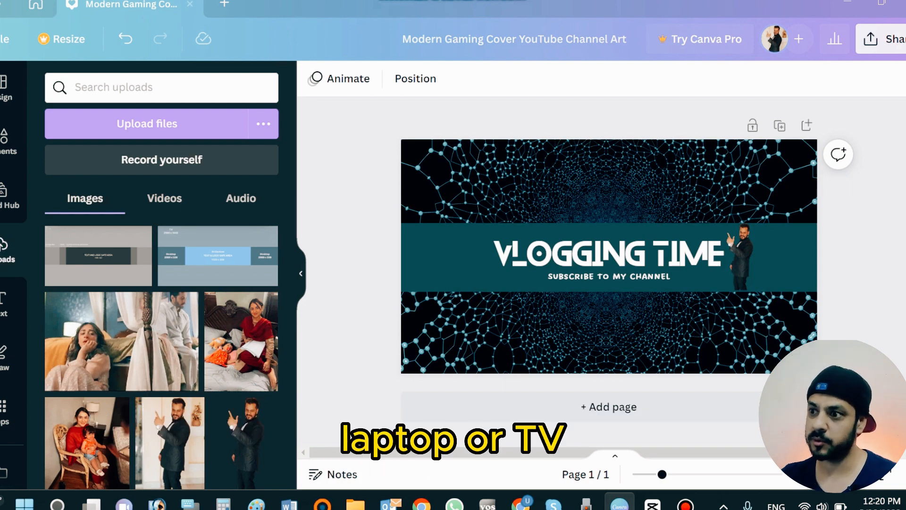
Add the size guide image to the banner and stretch it to cover the whole canvas
click(98, 256)
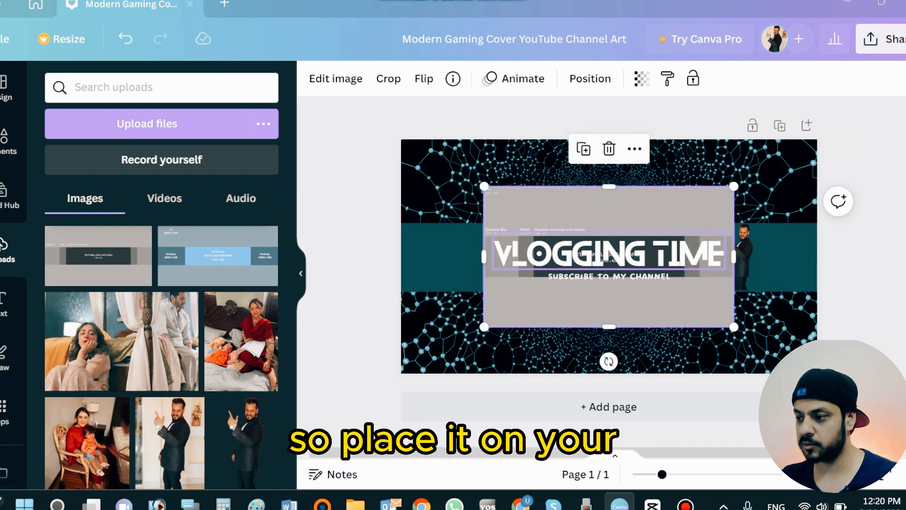
drag(608, 255, 525, 208)
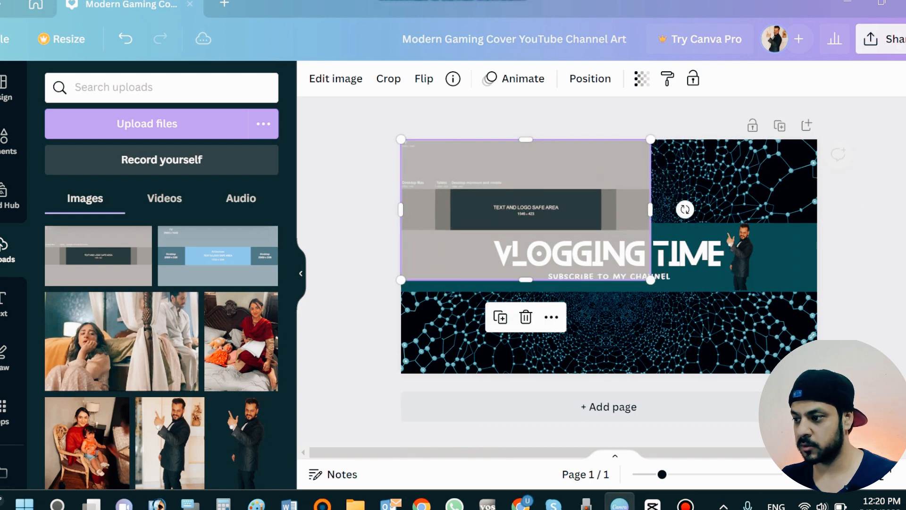
drag(651, 280, 817, 373)
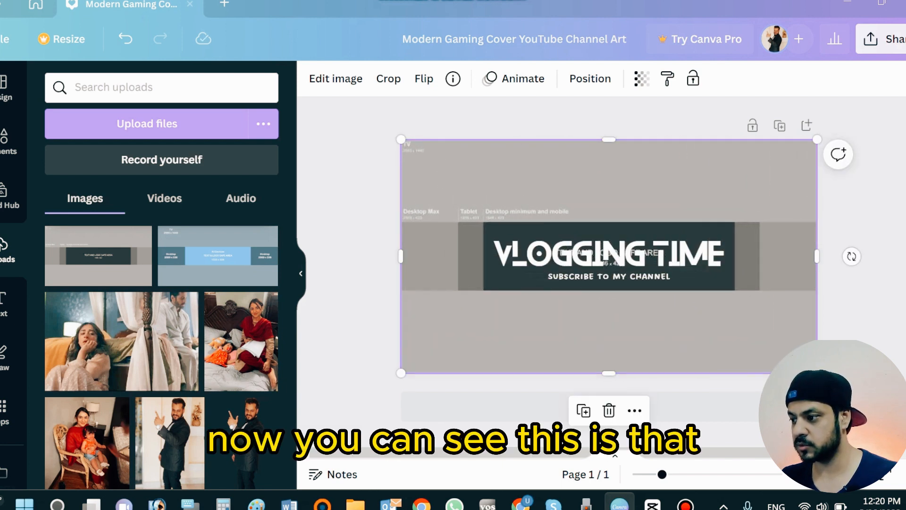
Set the size guide image's transparency to its minimum so the banner design shows through
click(642, 78)
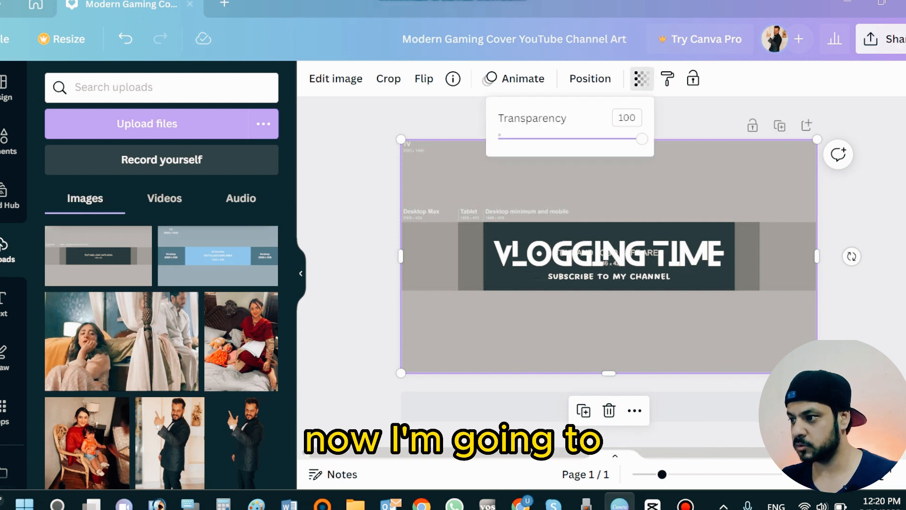
mouse_move(642, 139)
mouse_down()
mouse_move(556, 139)
mouse_move(642, 139)
mouse_up()
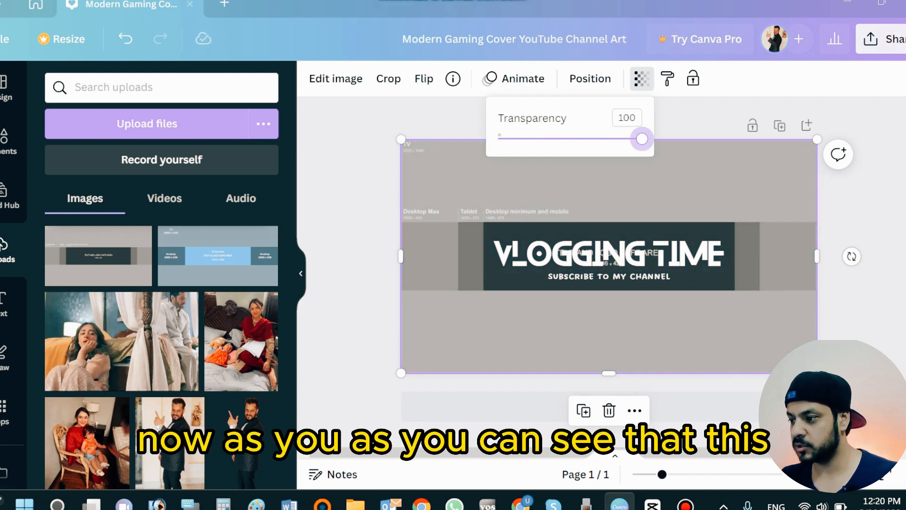
key(Escape)
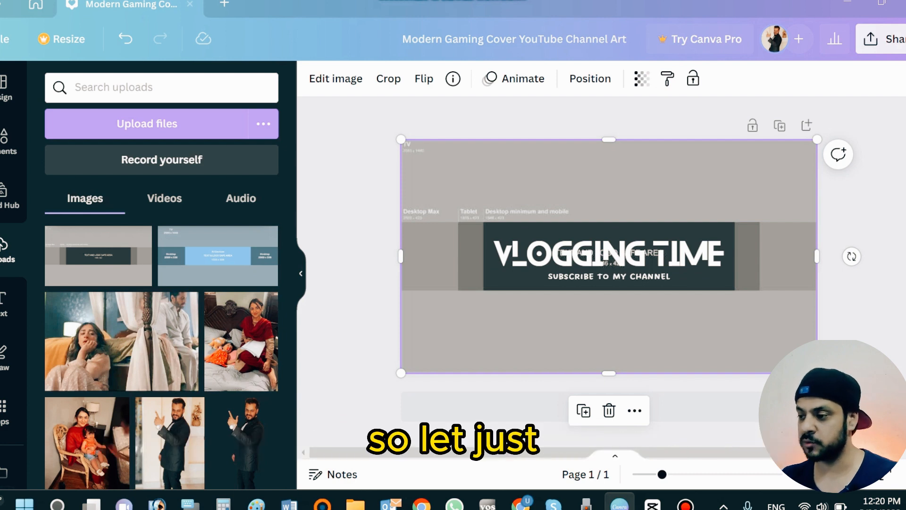
click(642, 79)
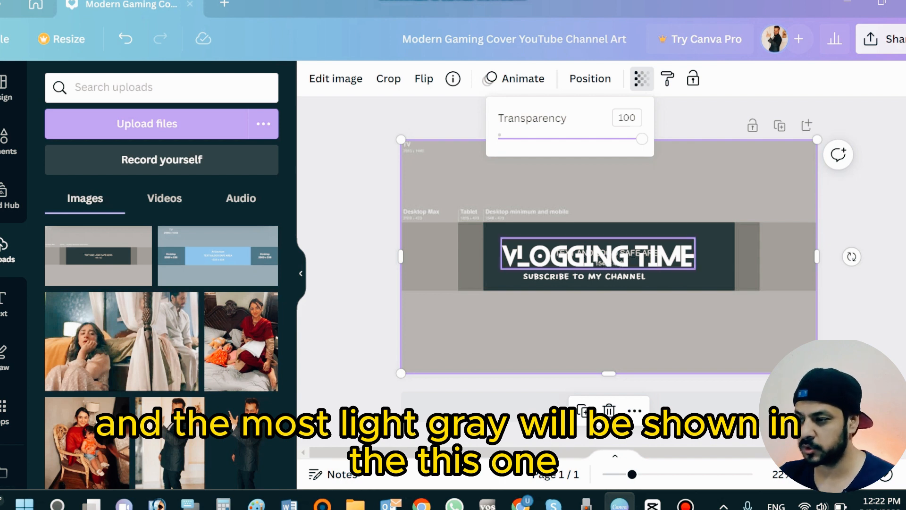
key(Escape)
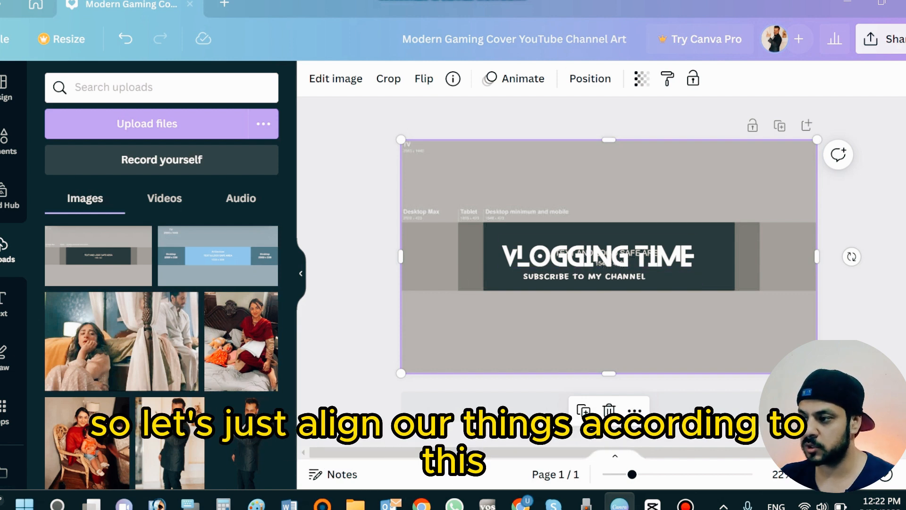
click(642, 79)
drag(641, 138, 550, 138)
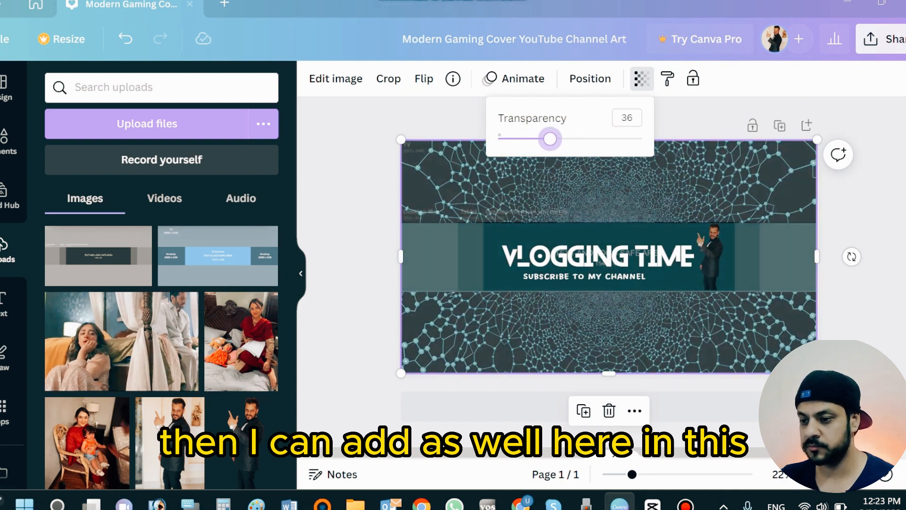
drag(550, 139, 498, 139)
key(Escape)
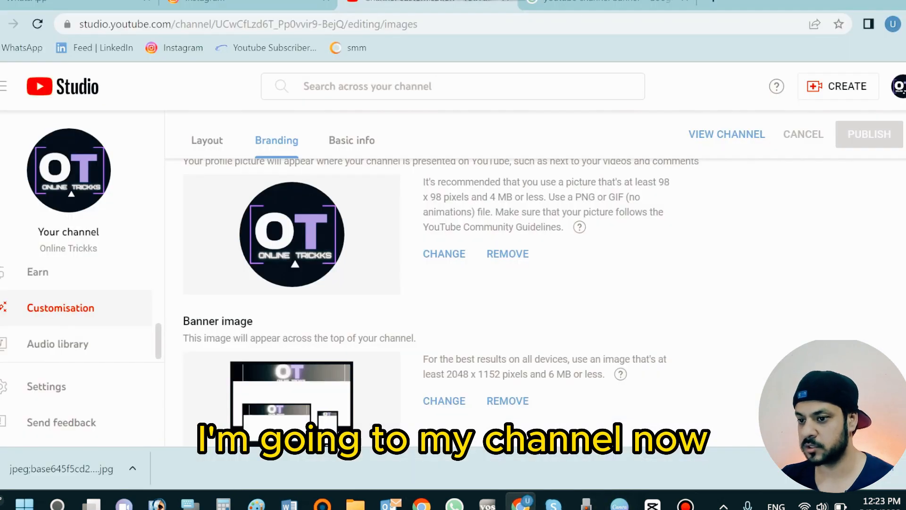
Switch to YouTube Studio and, under Customisation Branding, change the banner image to Modern Gaming Cover YouTube Channel Art
scroll(70, 318, up, 3)
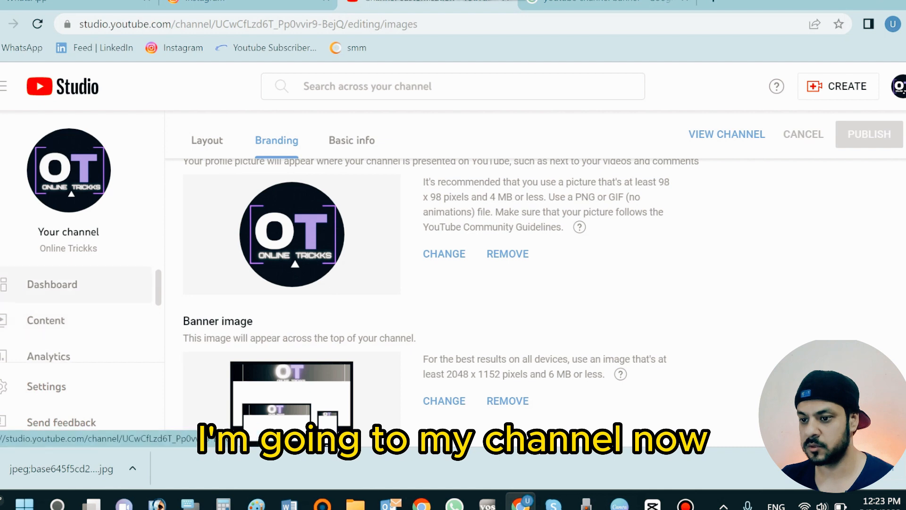
scroll(453, 302, down, 2)
scroll(71, 330, down, 5)
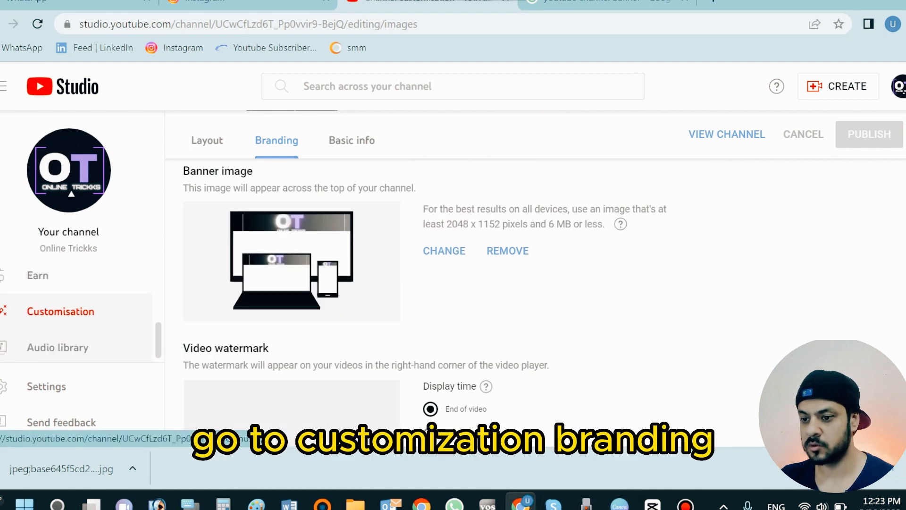
click(60, 312)
click(276, 141)
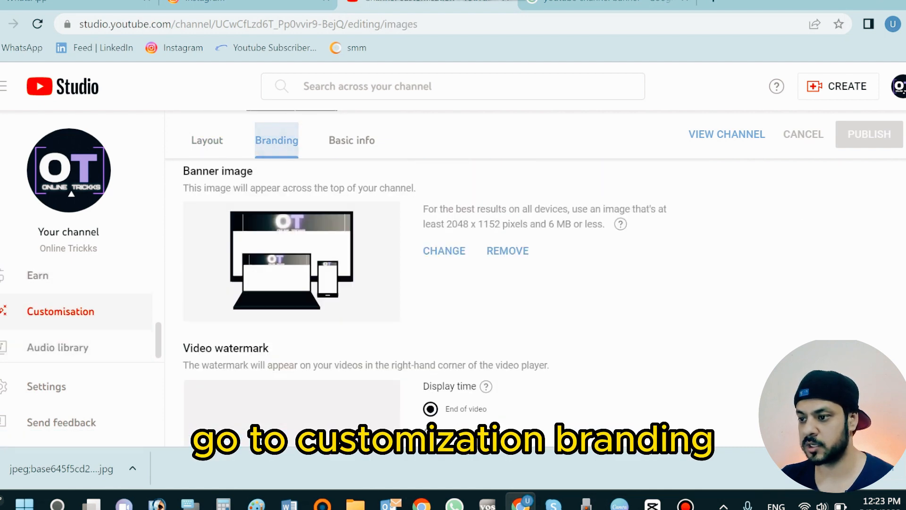
scroll(378, 293, down, 2)
click(444, 175)
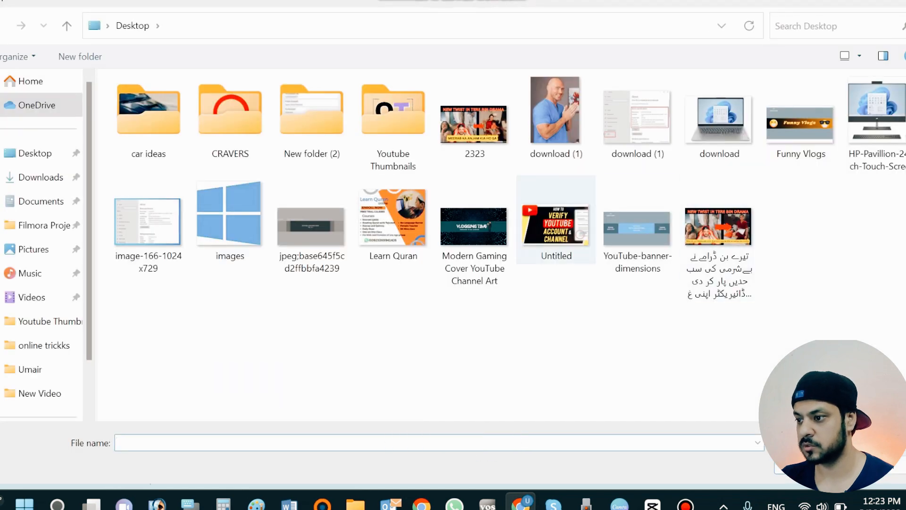
click(477, 231)
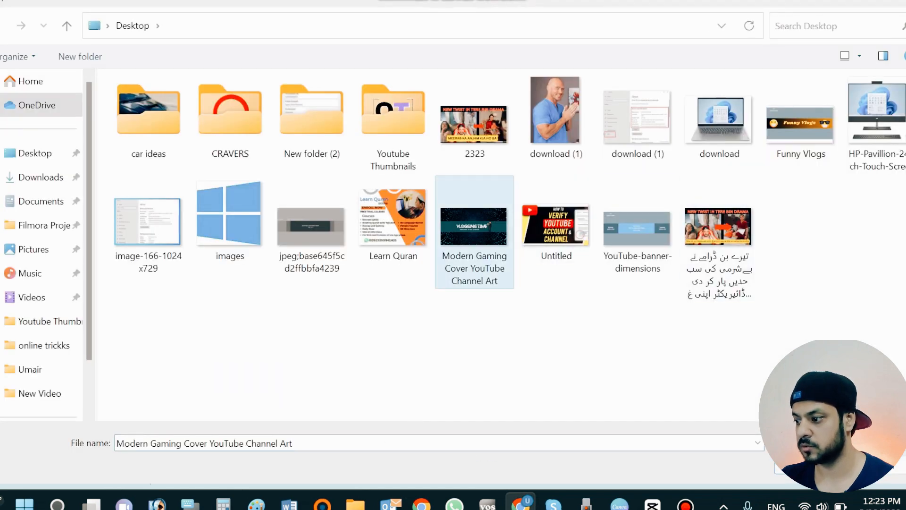
double_click(477, 231)
Inspect the banner art preview across the desktop and all-devices viewable areas
scroll(453, 254, down, 4)
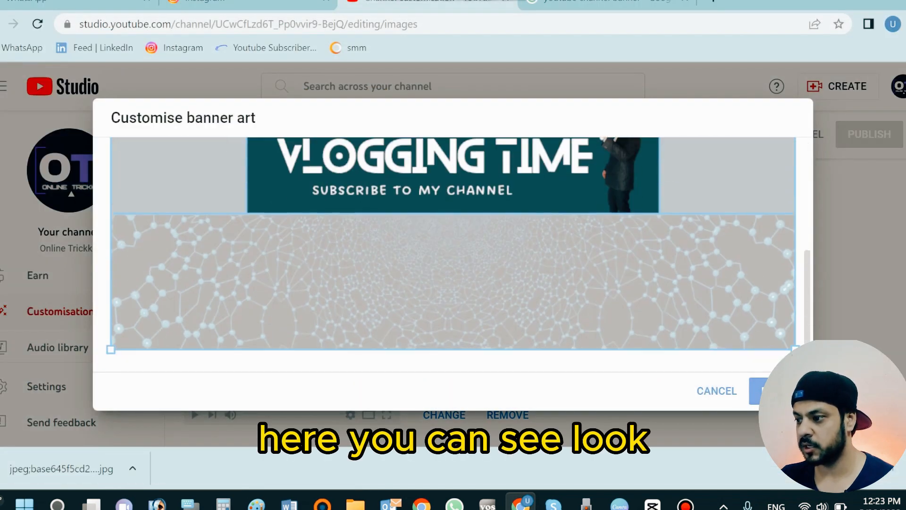
scroll(453, 255, up, 3)
scroll(453, 254, down, 2)
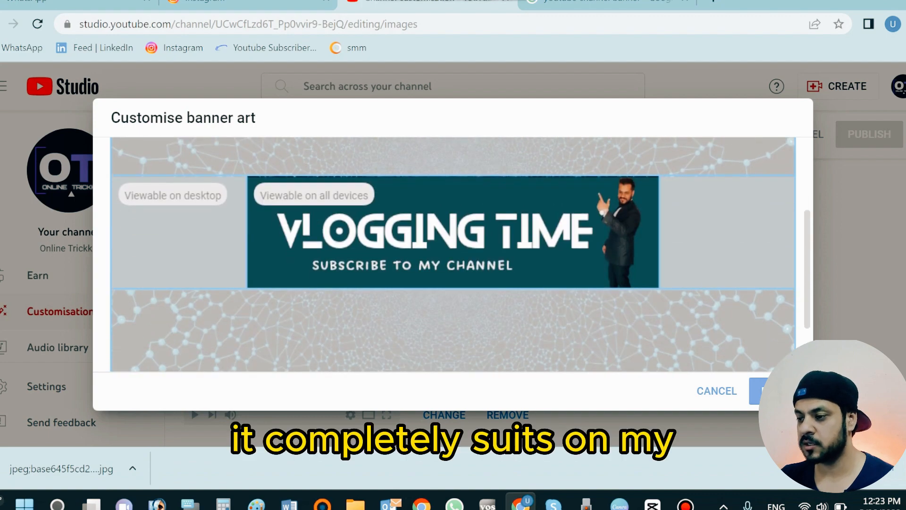